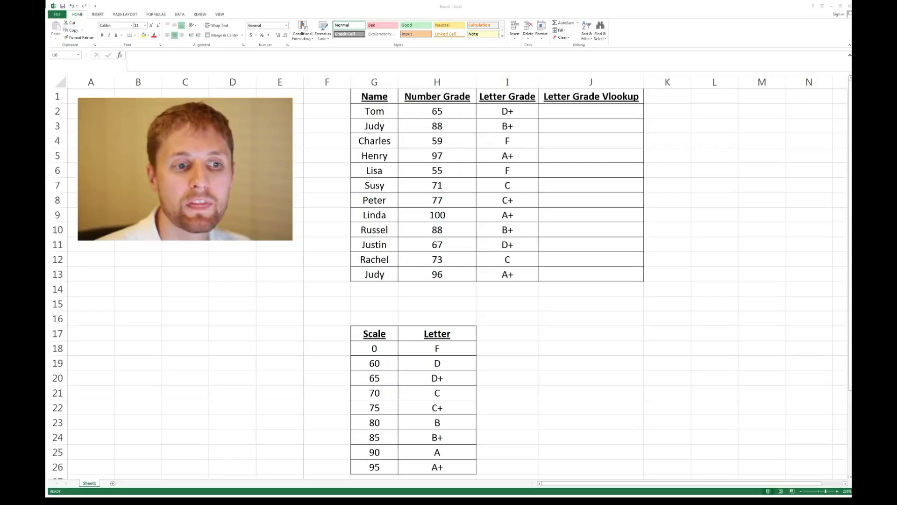
- Examine the names, number grades and letter grades in G2:I13 and the grading scale in G17:H26
left_click_drag(383, 110, 431, 277)
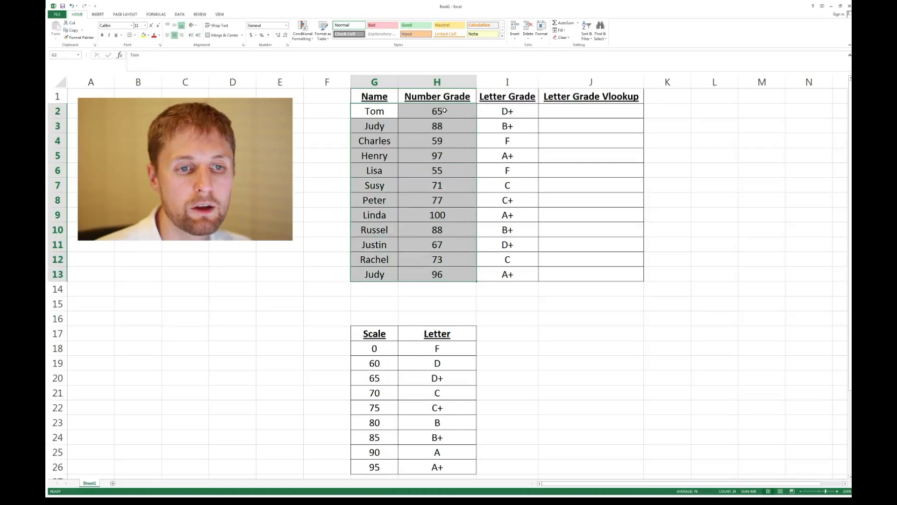
left_click_drag(519, 109, 514, 271)
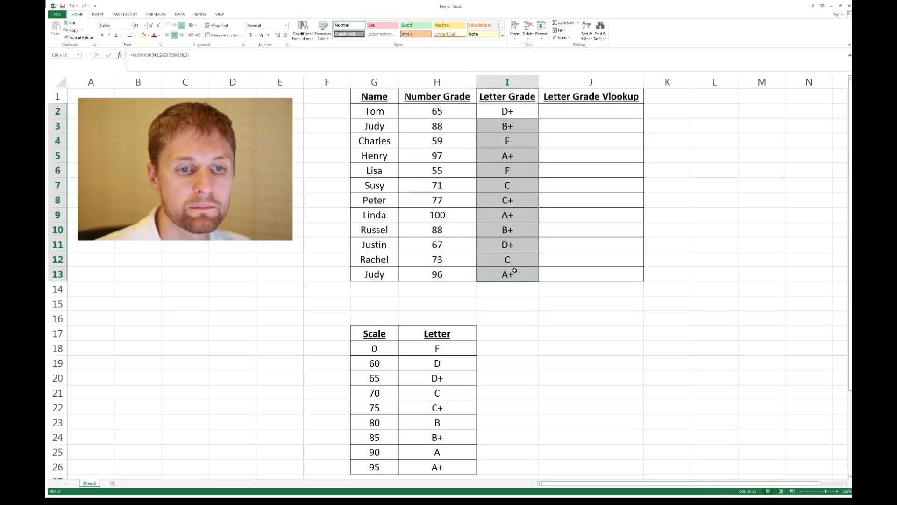
left_click(374, 335)
left_click_drag(385, 341, 449, 467)
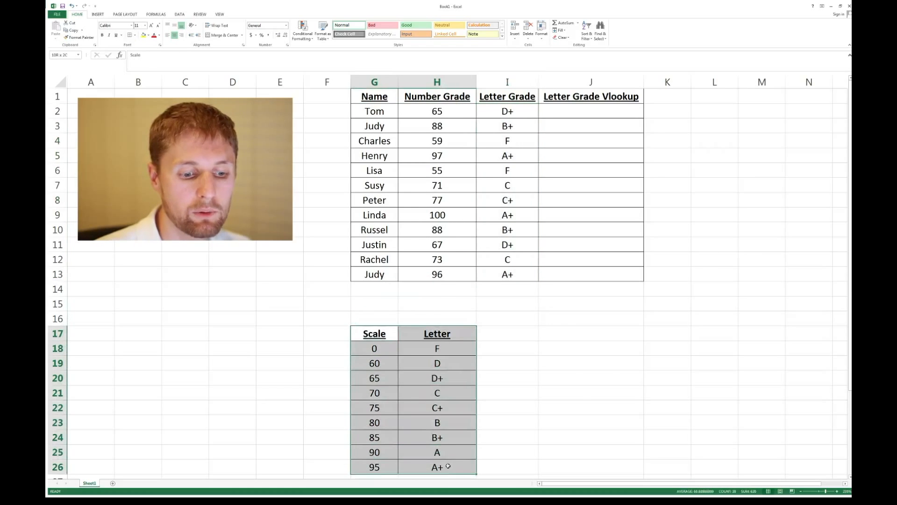
left_click(462, 294)
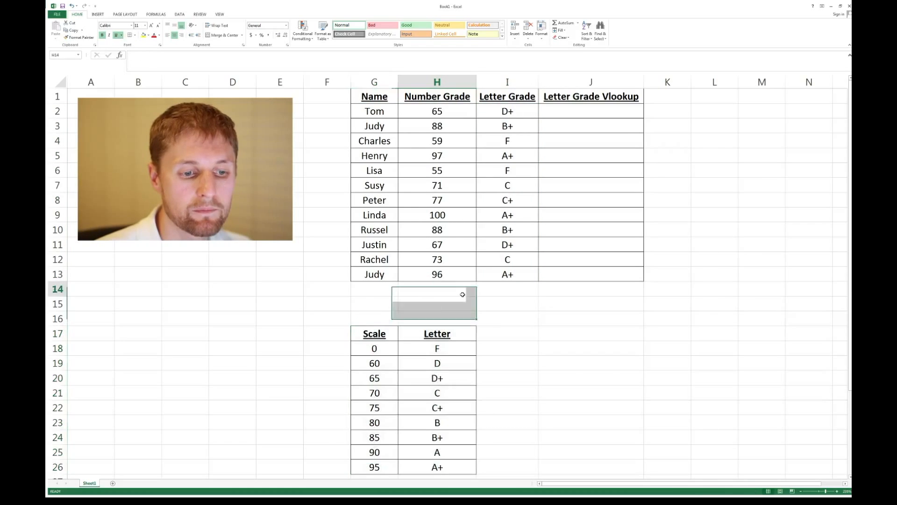
left_click(448, 110)
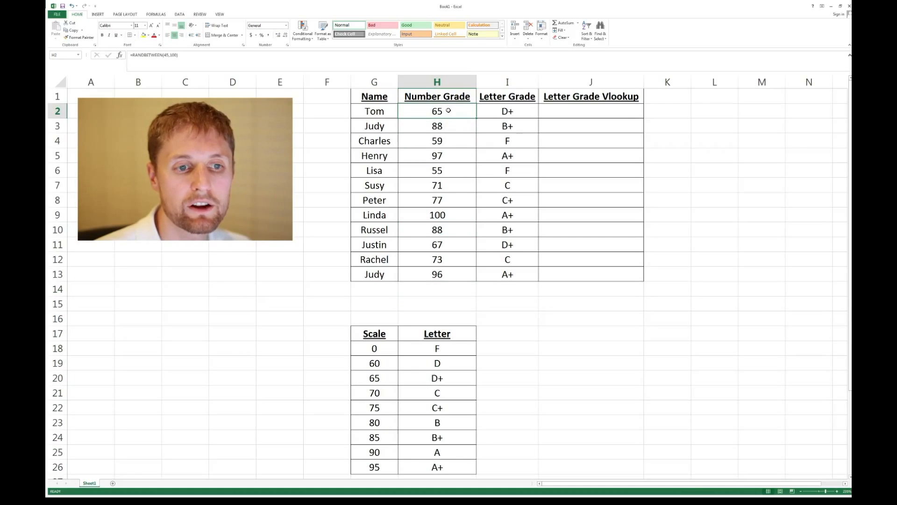
left_click(511, 112)
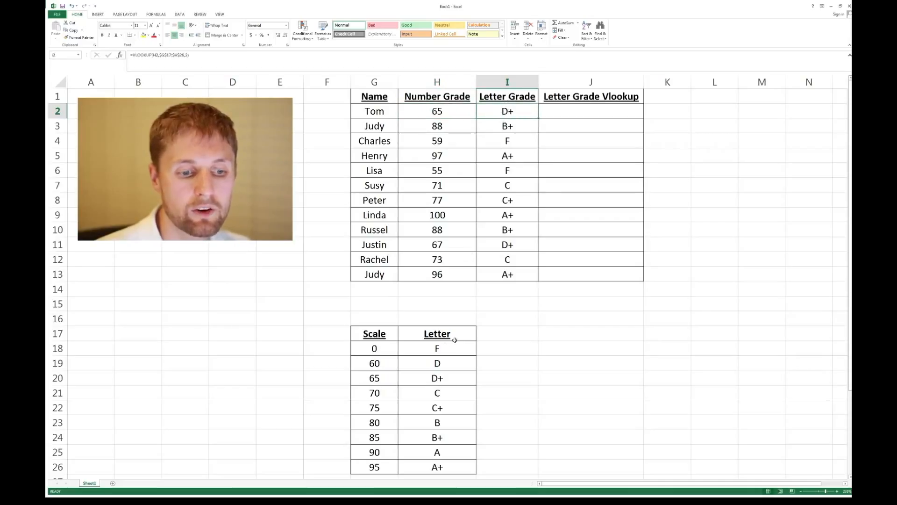
- Start a VLOOKUP formula in J2 with H2 as the lookup value and the scale table G17:H26 as the table array
left_click(578, 115)
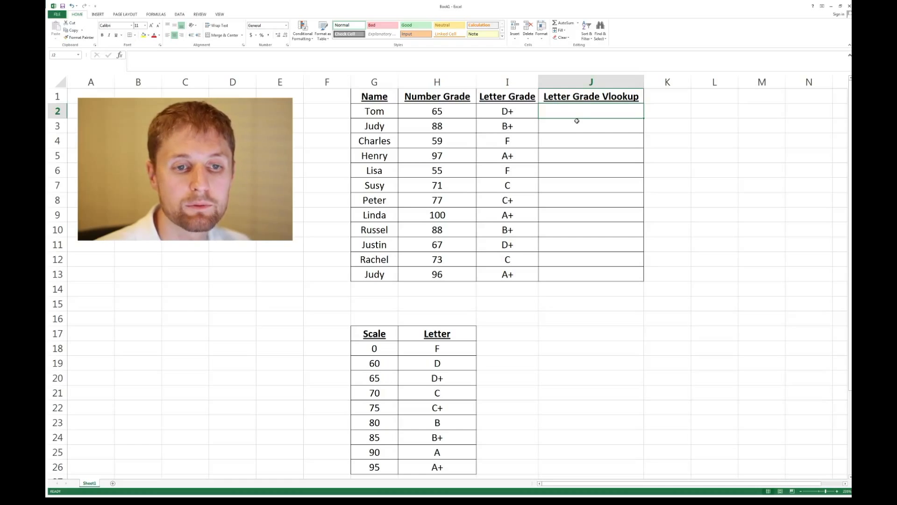
type("=")
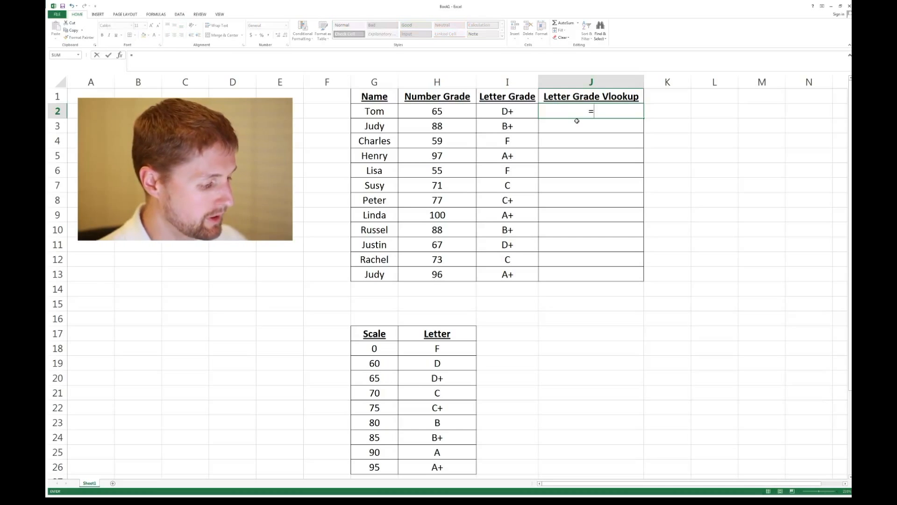
type("vlo")
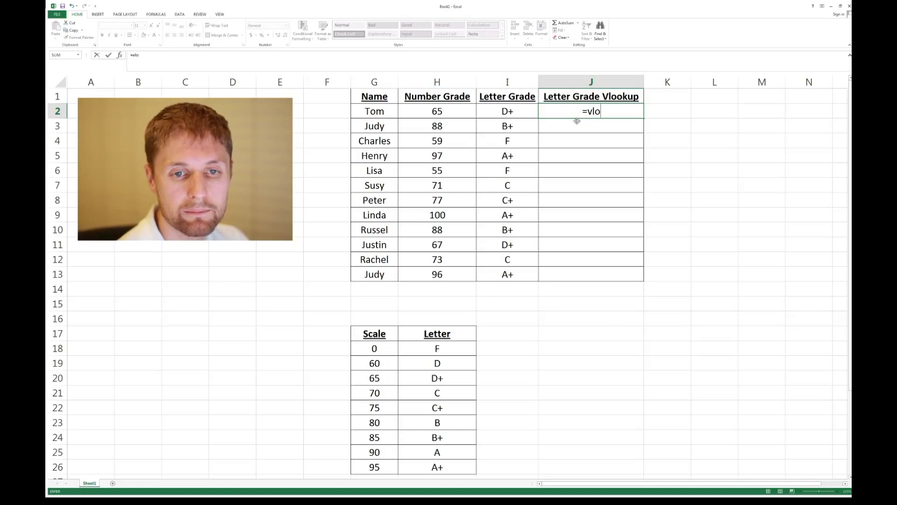
key("Tab")
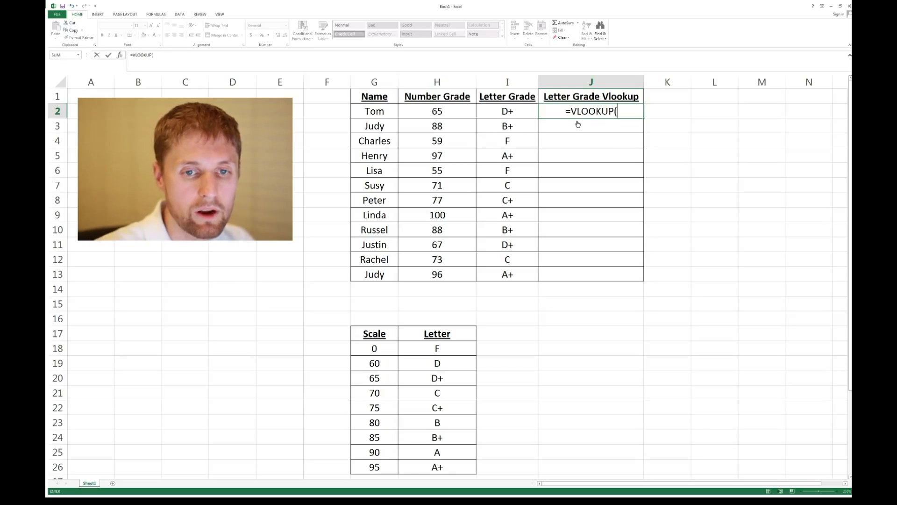
left_click(451, 111)
type(",")
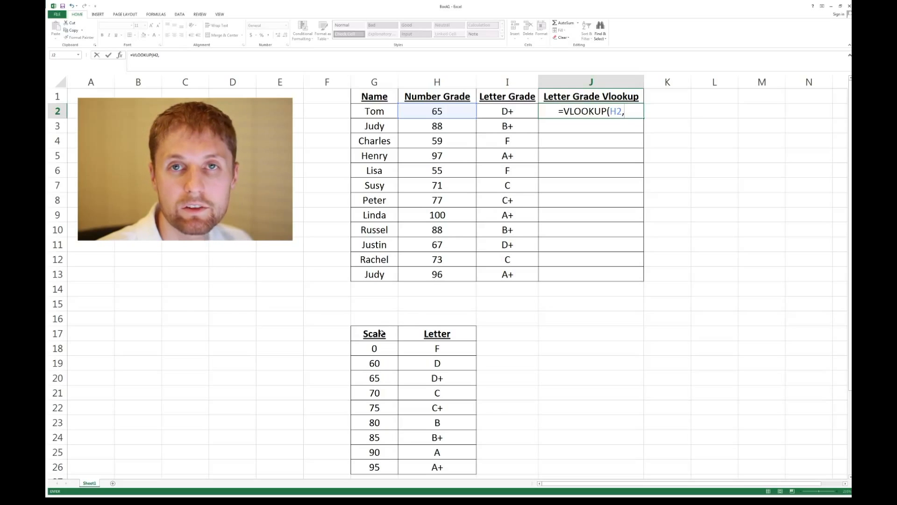
left_click_drag(381, 333, 443, 469)
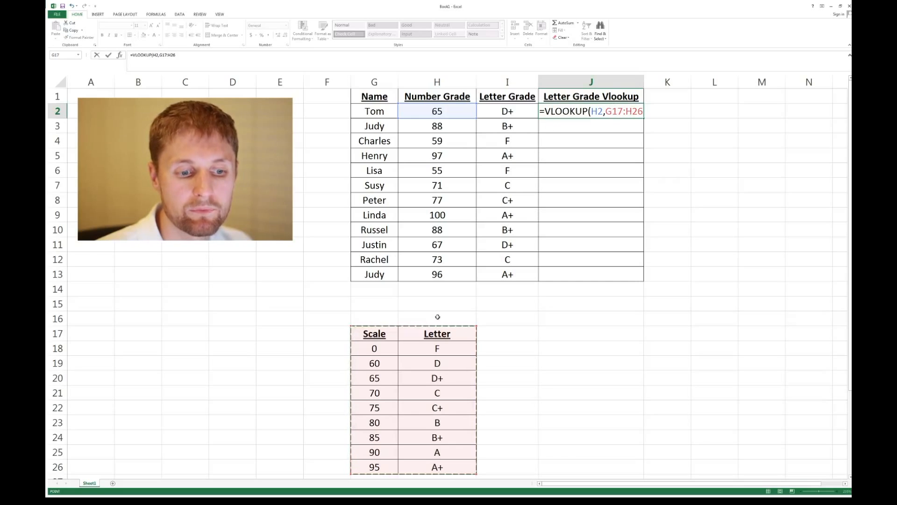
scroll(418, 355, "down", 4)
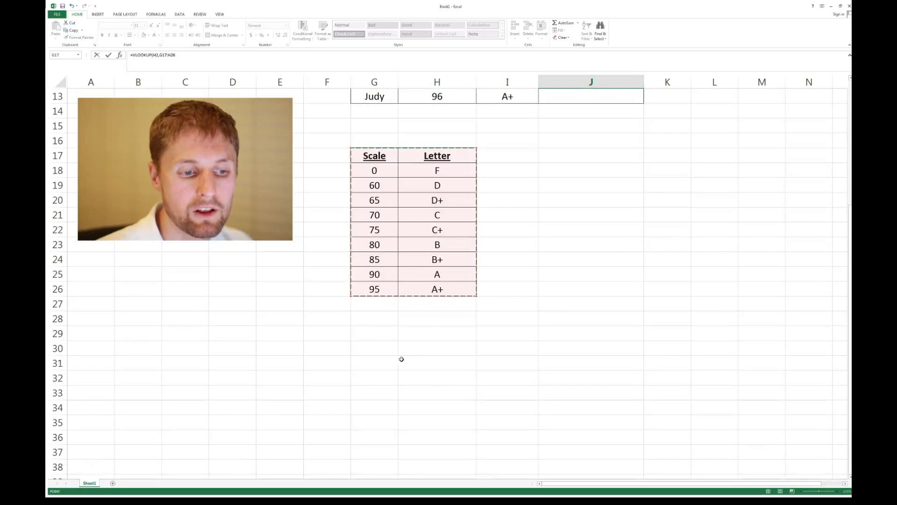
scroll(481, 344, "up", 4)
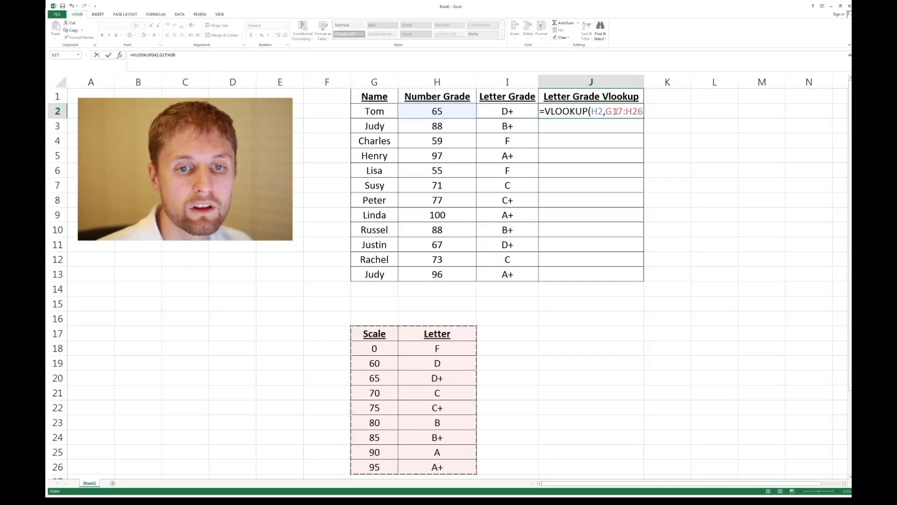
- Make the formula's table range absolute as $G$17:$H$26
left_click(618, 111)
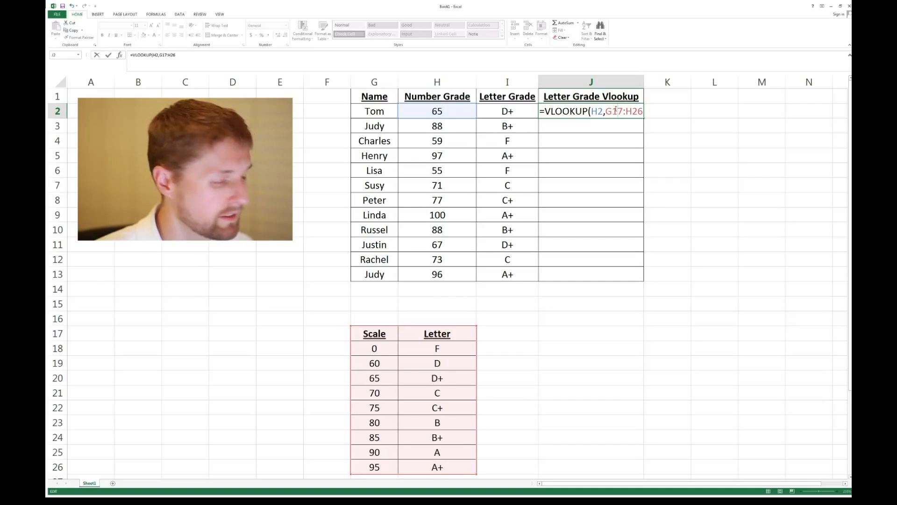
key("F4")
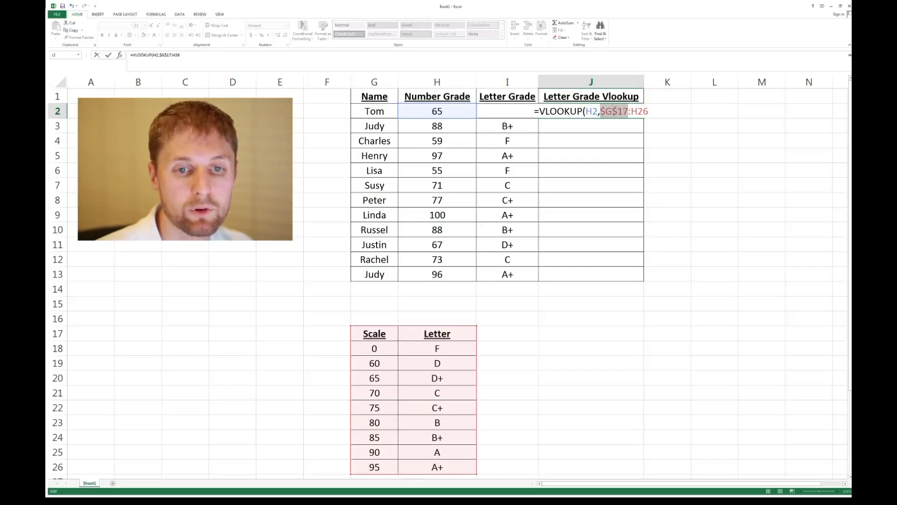
left_click(641, 111)
key("F4")
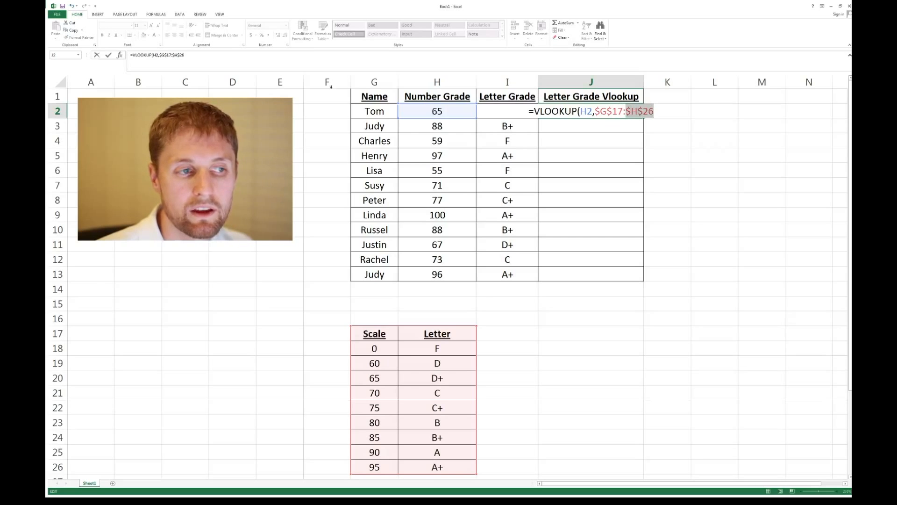
- Set the VLOOKUP's column index to 2 and enter the finished formula =VLOOKUP(H2,$G$17:$H$26,2) in J2
left_click(210, 55)
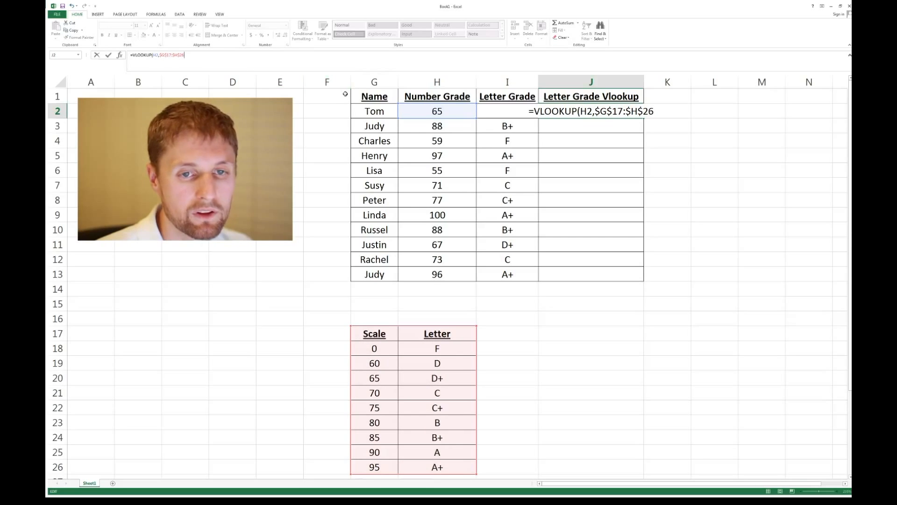
type(",")
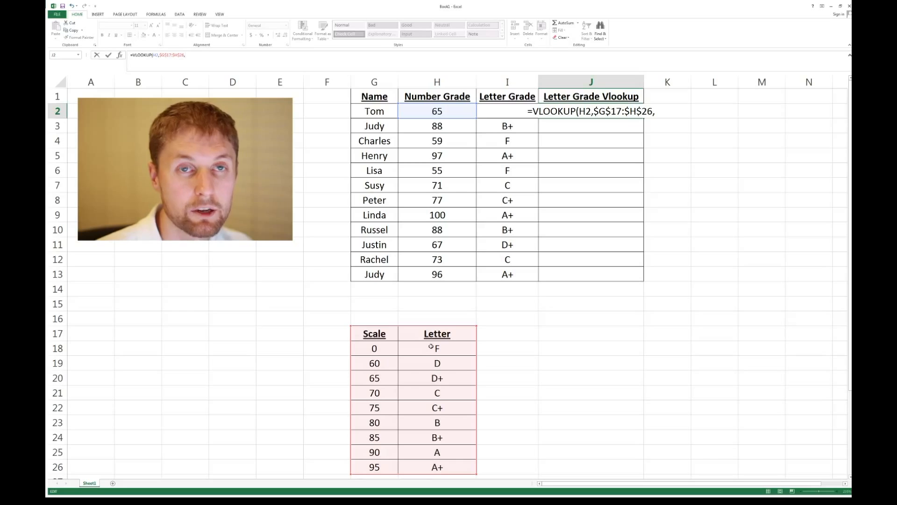
type("2")
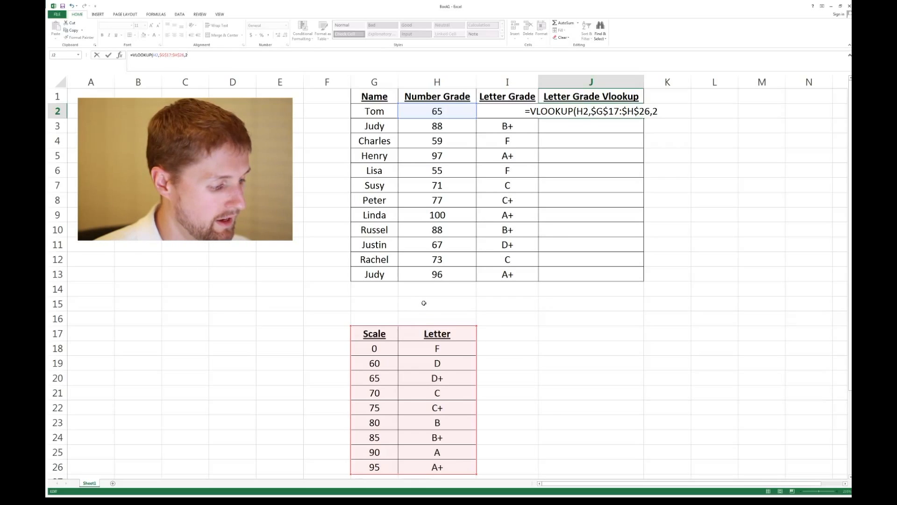
type(")")
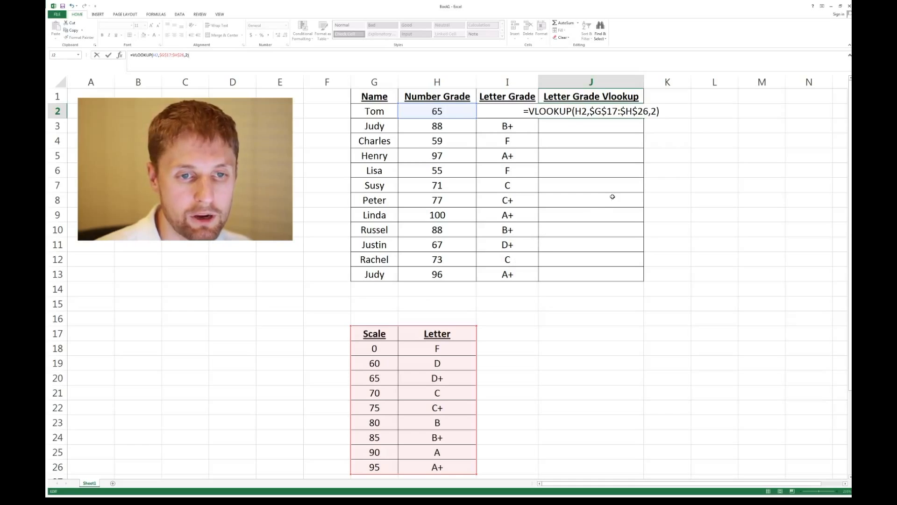
key("Return")
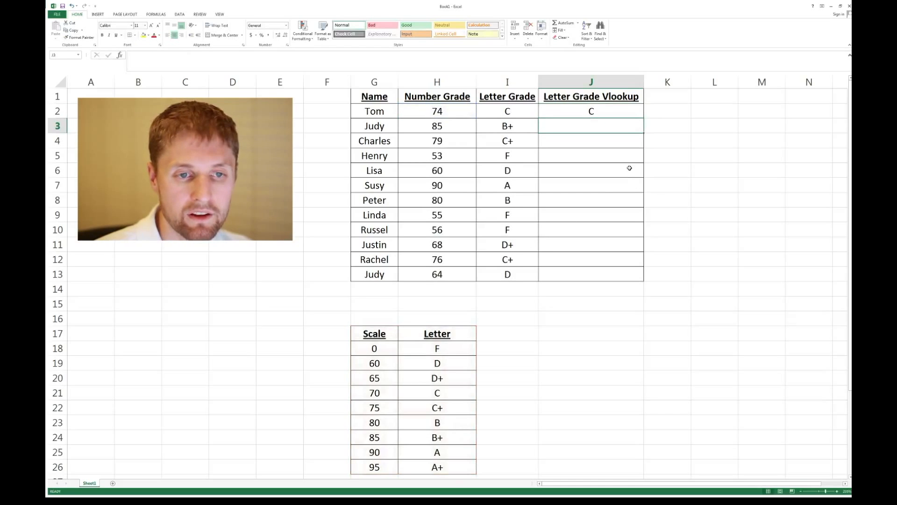
- Fill the VLOOKUP formula from J2 down through J13
left_click(622, 114)
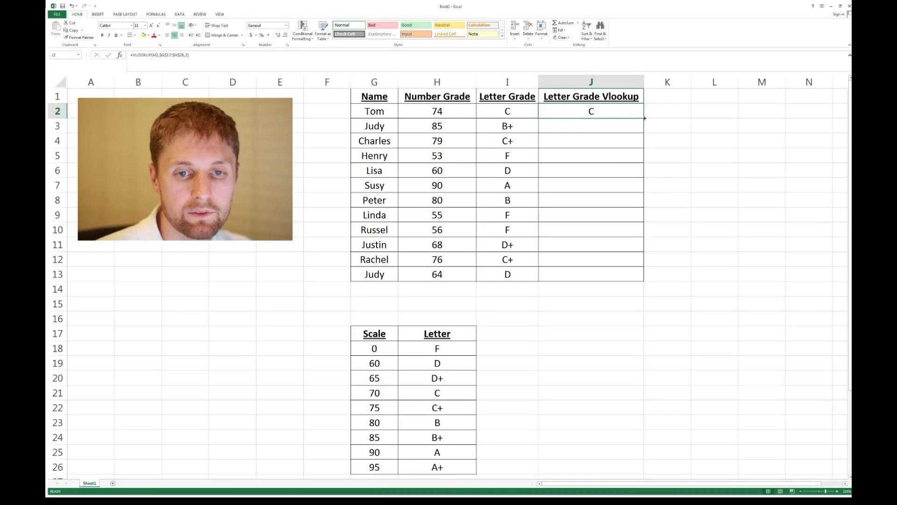
mouse_move(645, 118)
left_mouse_down()
mouse_move(631, 242)
mouse_move(646, 119)
left_mouse_up()
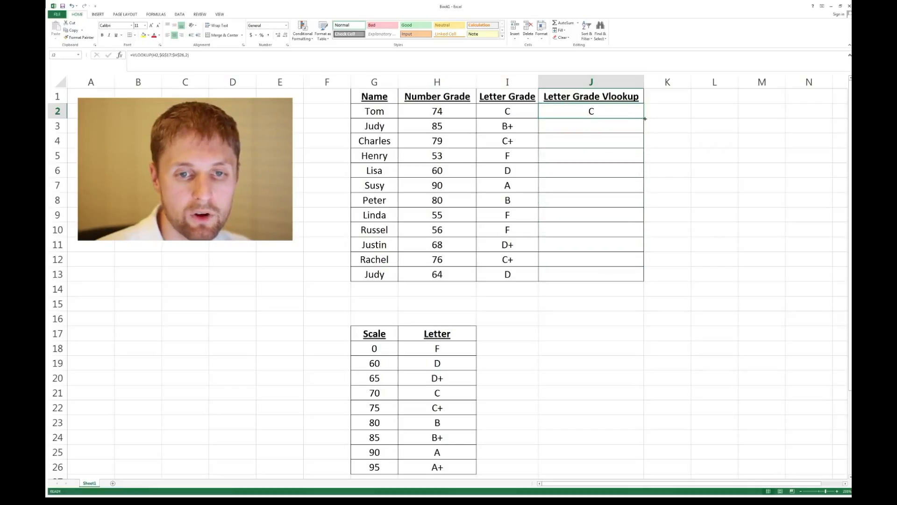
double_click(645, 118)
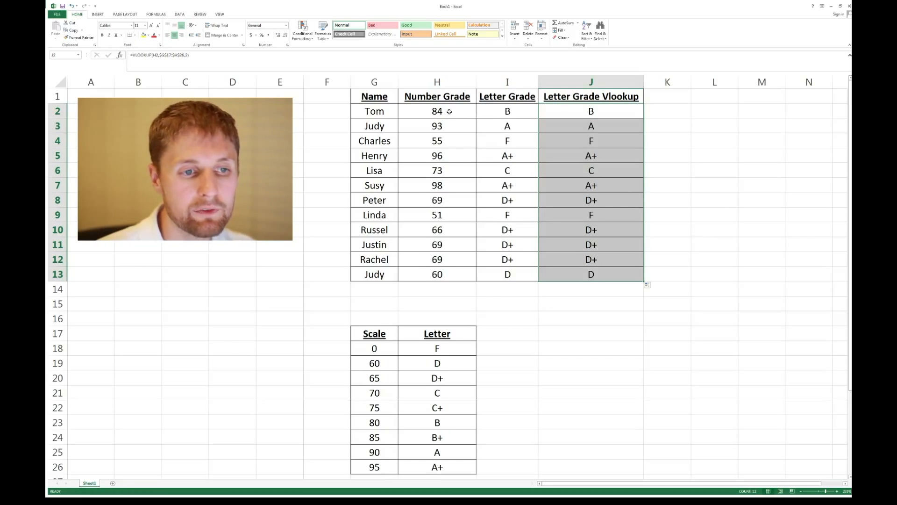
- Recalculate the random number grades twice to check the lookup results against the Letter Grade column
key("F9")
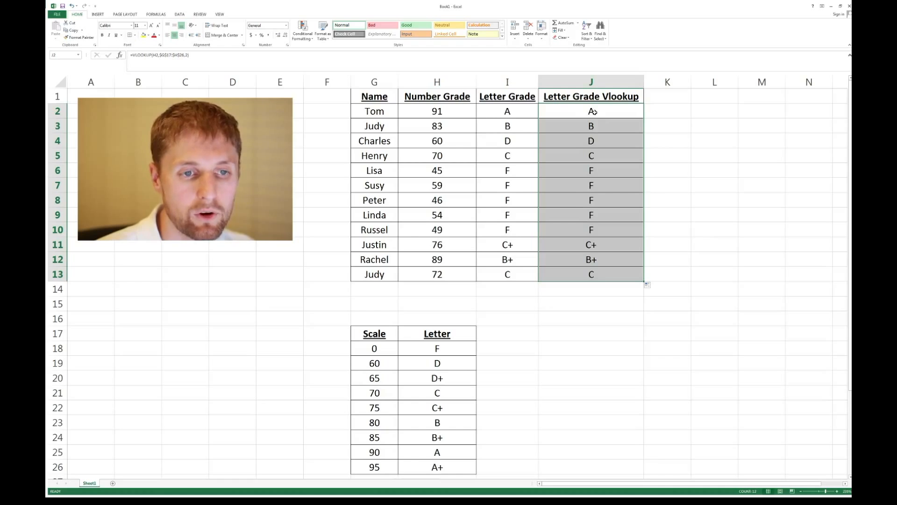
key("F9")
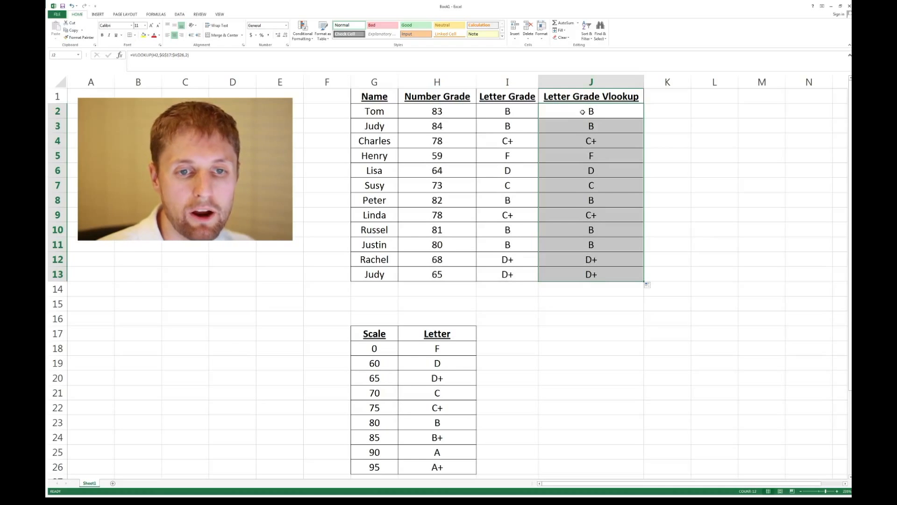
left_click(582, 112)
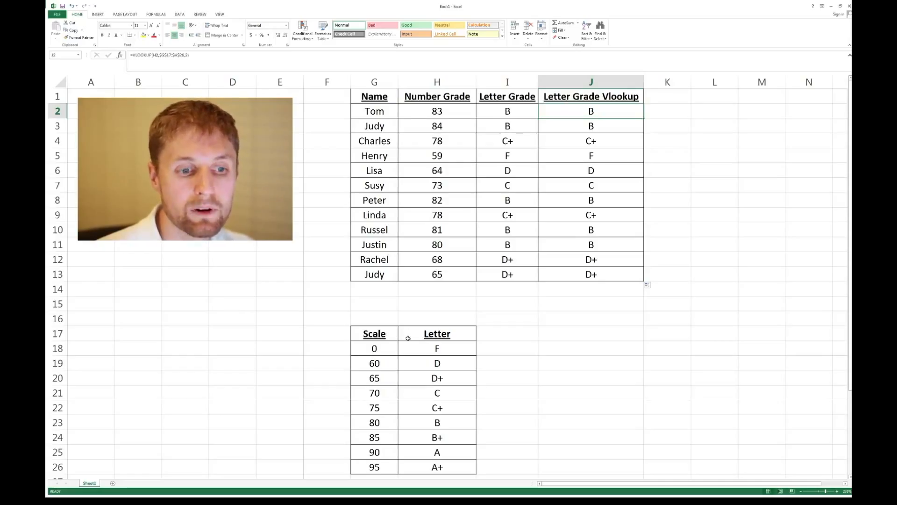
- Sort the scale table G17:H26 by Scale from largest to smallest
left_click(378, 346)
left_click_drag(378, 346, 427, 470)
left_click_drag(392, 350, 384, 334)
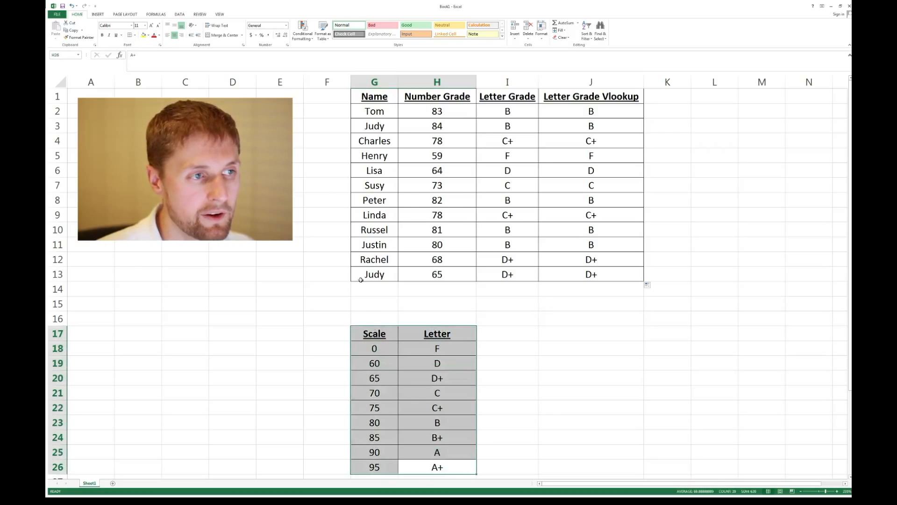
left_click(180, 14)
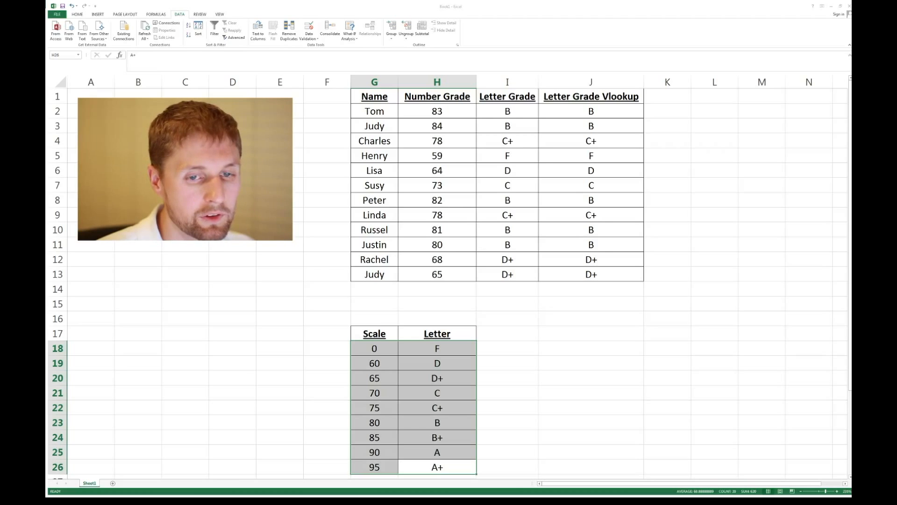
left_click(347, 266)
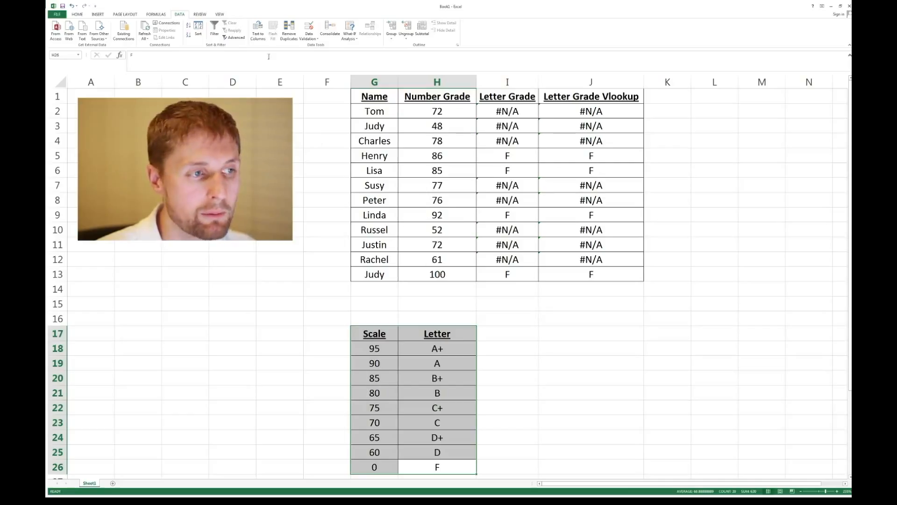
- Sort the scale table by Letter from A to Z
key("shift+Down")
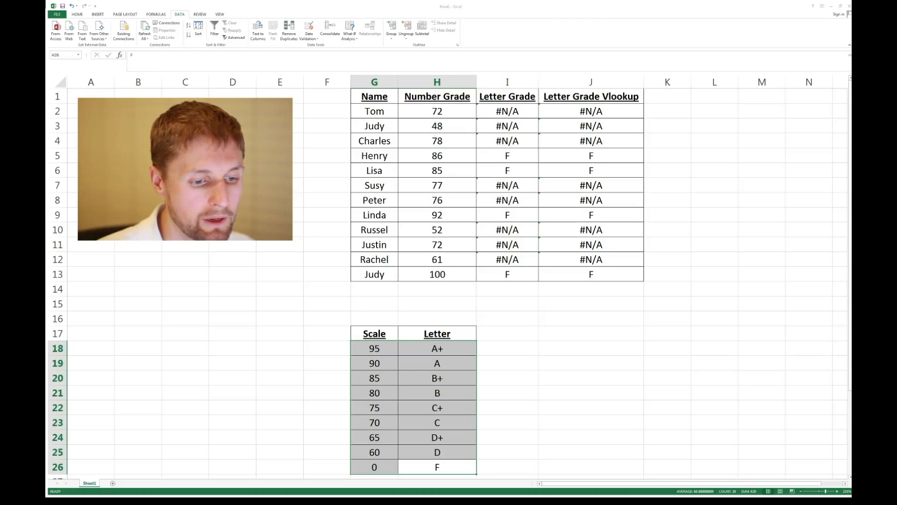
left_click(375, 313)
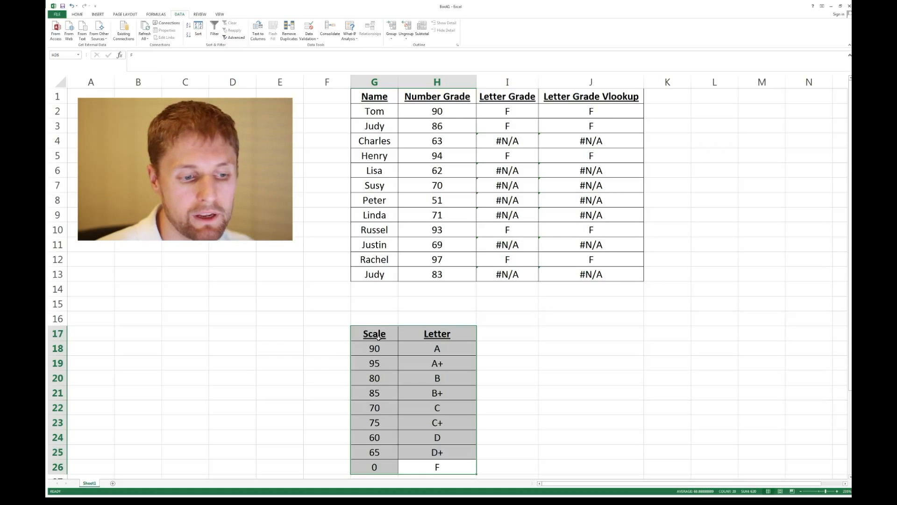
- Sort the scale table by Scale from smallest to largest
left_click(198, 33)
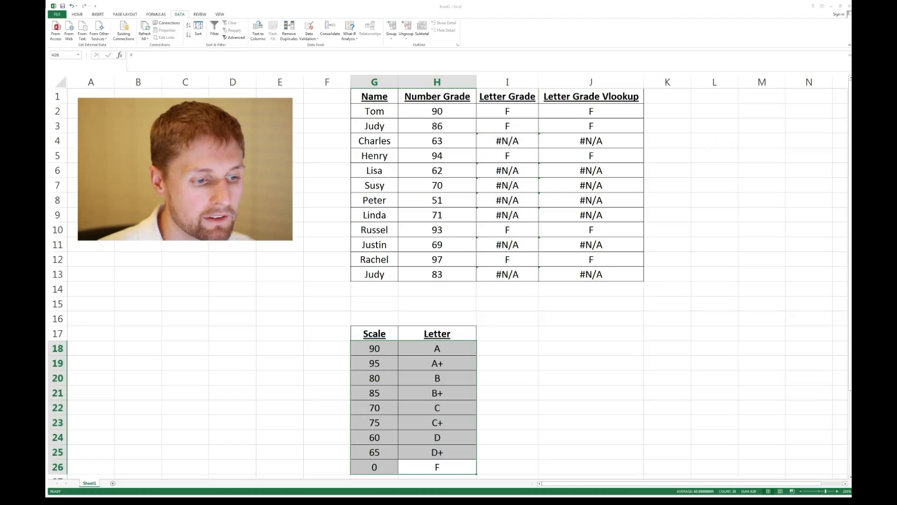
left_click(484, 316)
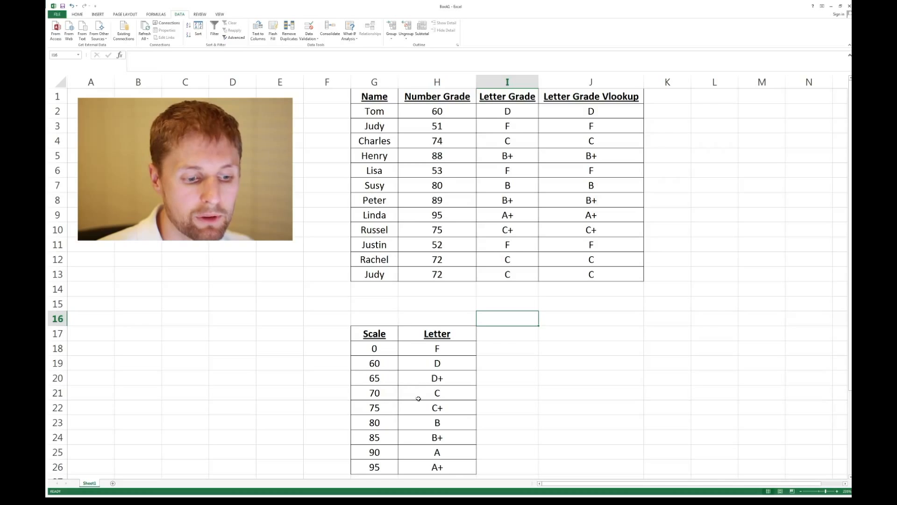
- Change the Scale thresholds to 96 for A+, 86 for B+, 76 for C+ and 66 for D+
left_click(377, 467)
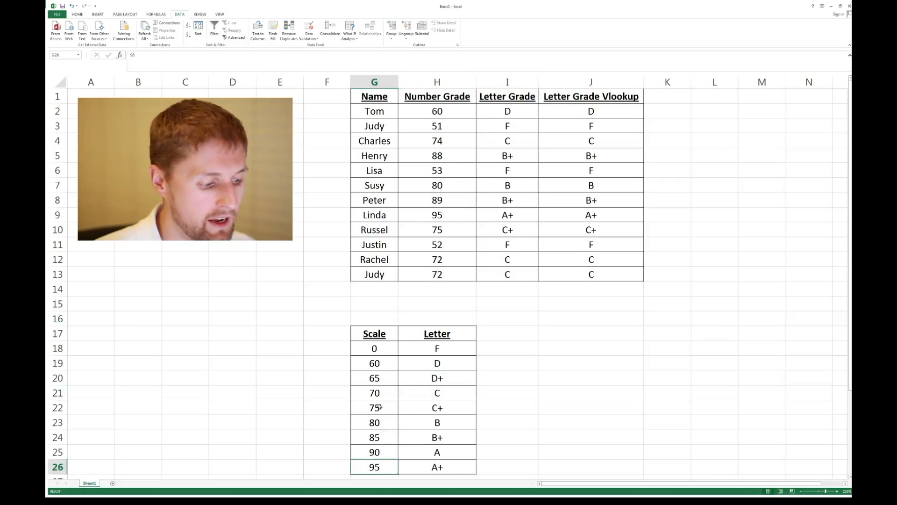
type("96")
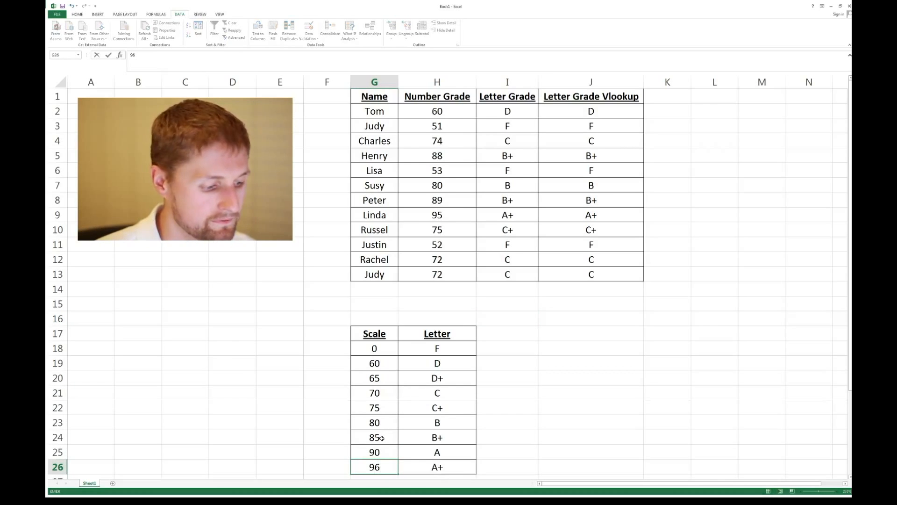
left_click(382, 438)
type("86")
left_click(386, 409)
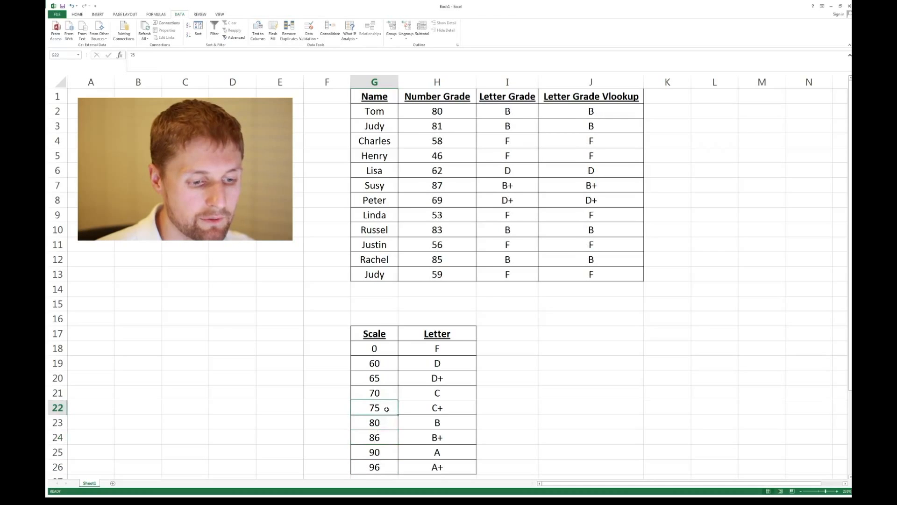
type("76")
left_click(381, 378)
type("66")
left_click(516, 330)
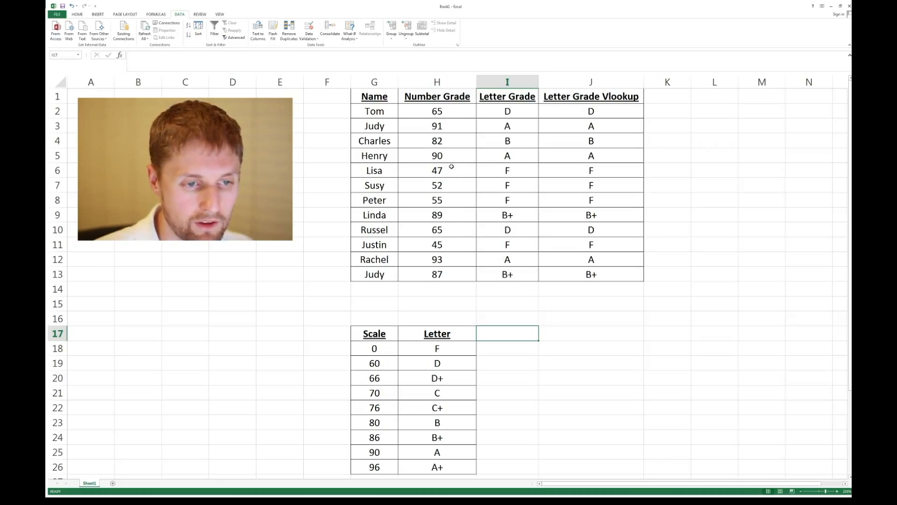
- Recalculate the random number grades three times to check both letter grade columns against the revised scale
key("F9")
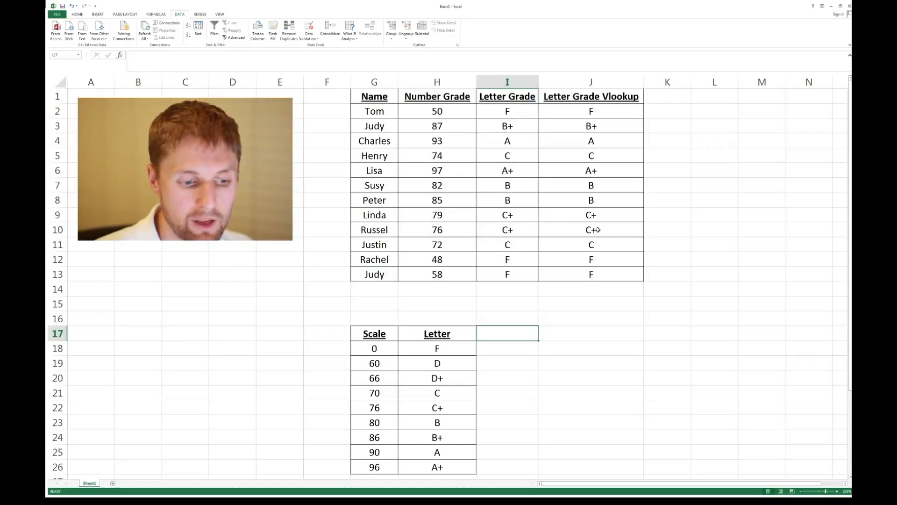
key("F9")
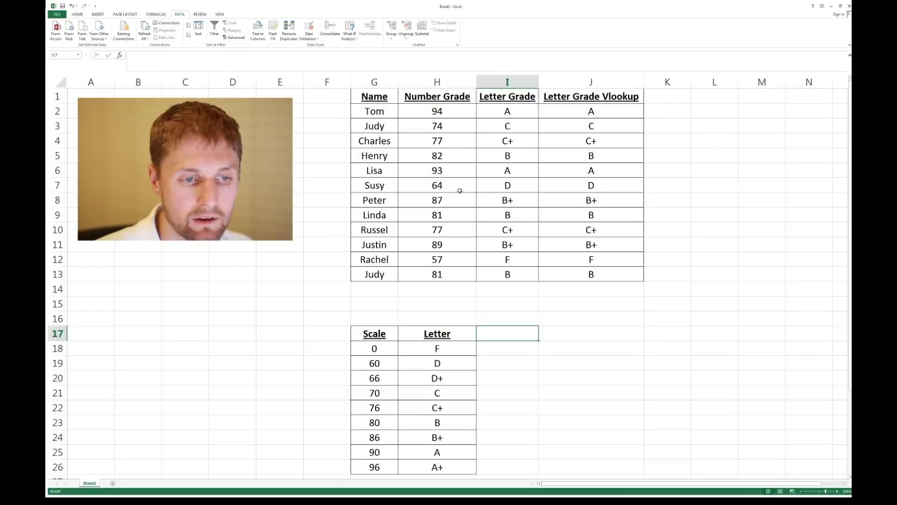
key("F9")
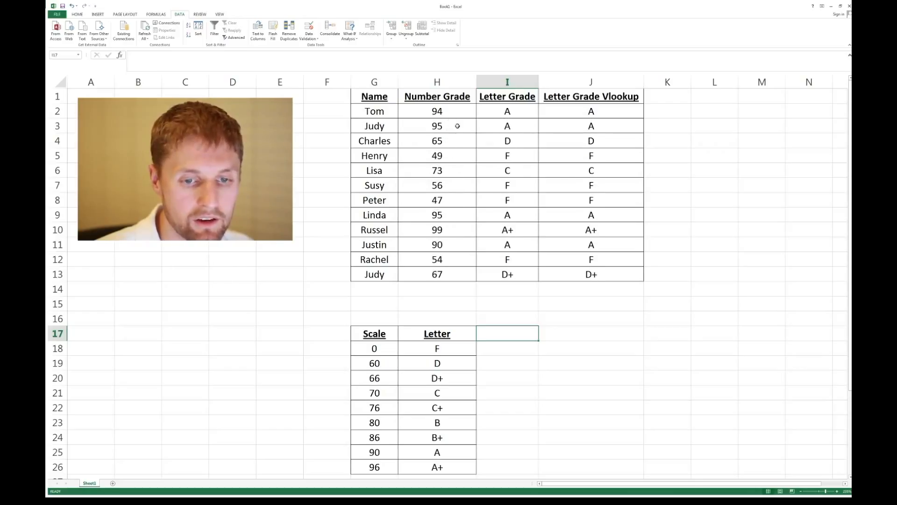
- Replace the random number grades with fixed values, 96 in H10 and 95 in H9
left_click(450, 231)
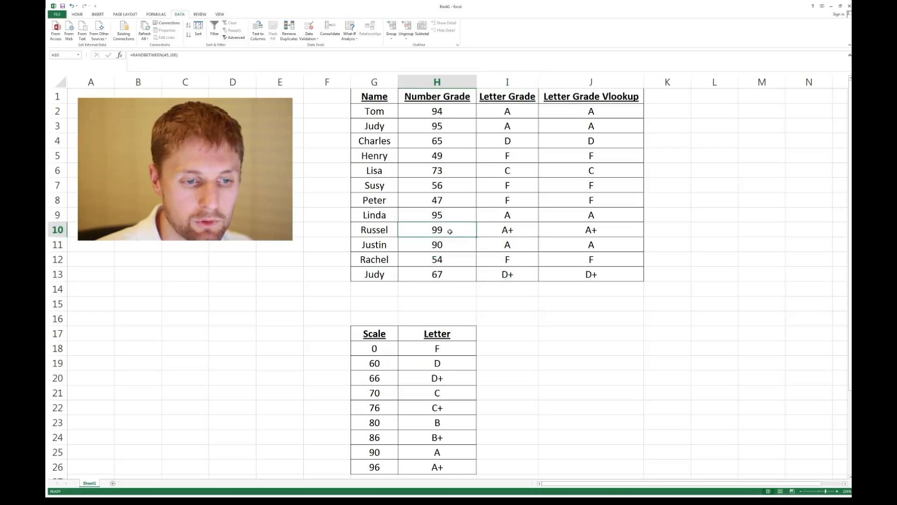
type("96")
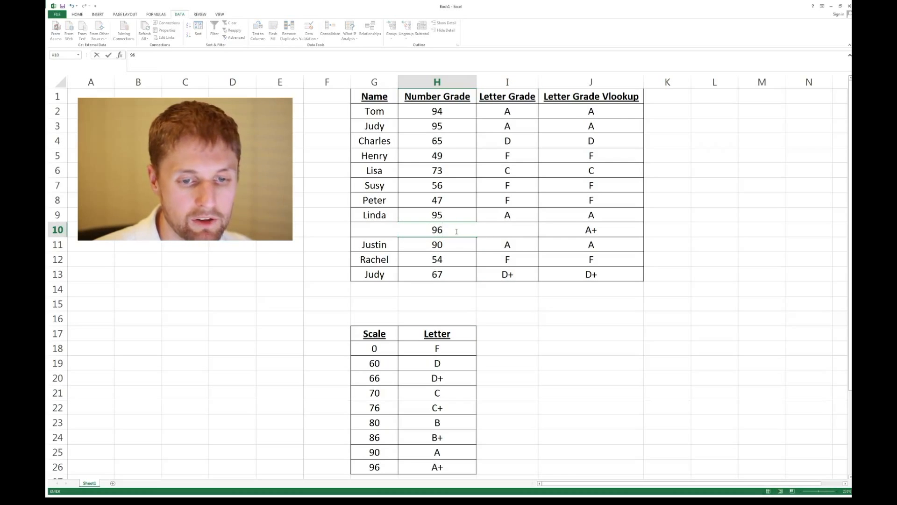
key("Return")
left_click(442, 215)
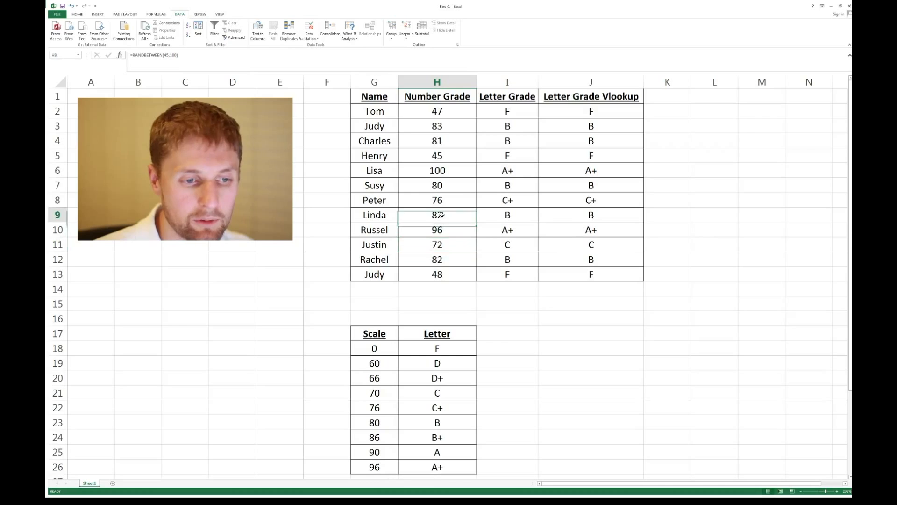
type("95")
key("Return")
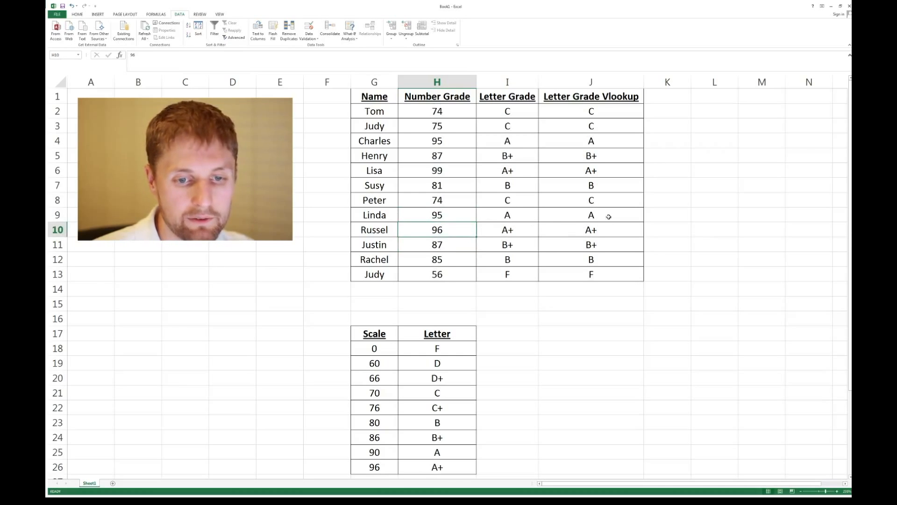
- Set the A+ threshold in the scale table to 95 and check the VLOOKUP results in J9:J10
left_click(379, 463)
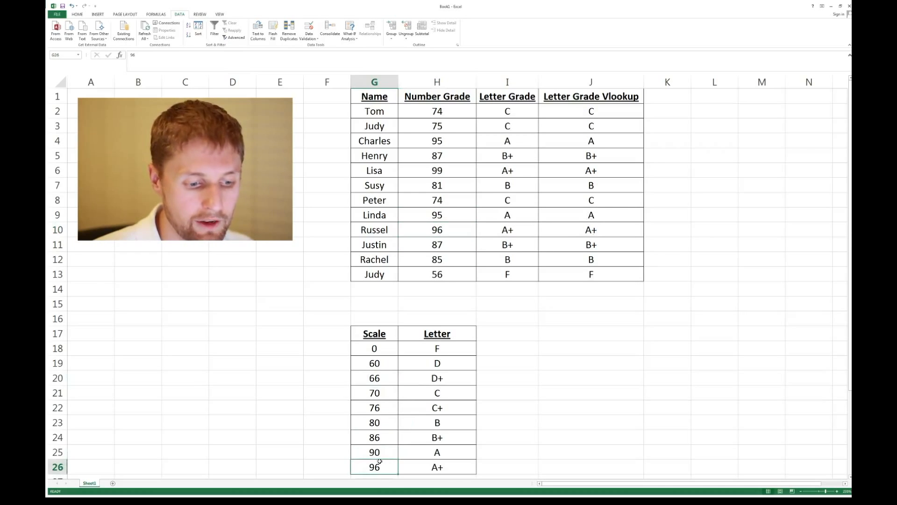
type("95")
key("Return")
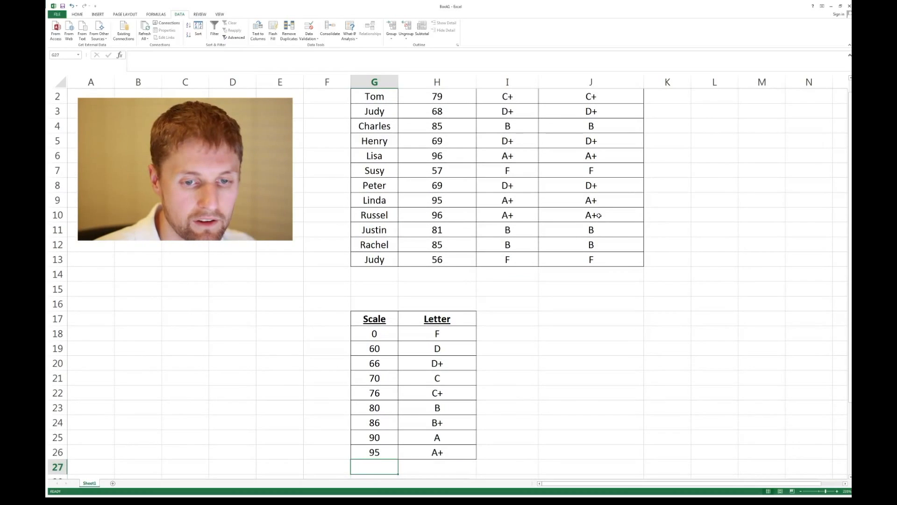
left_click_drag(592, 198, 593, 217)
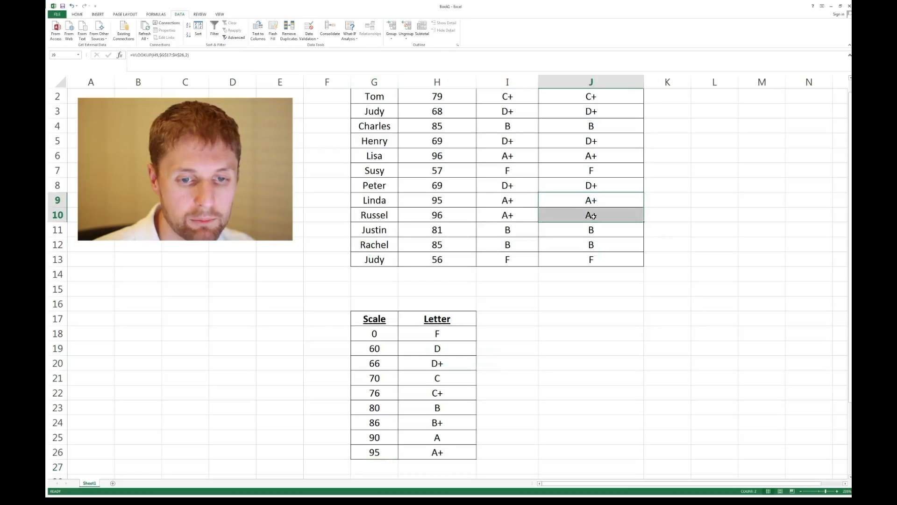
scroll(607, 228, "up", 1)
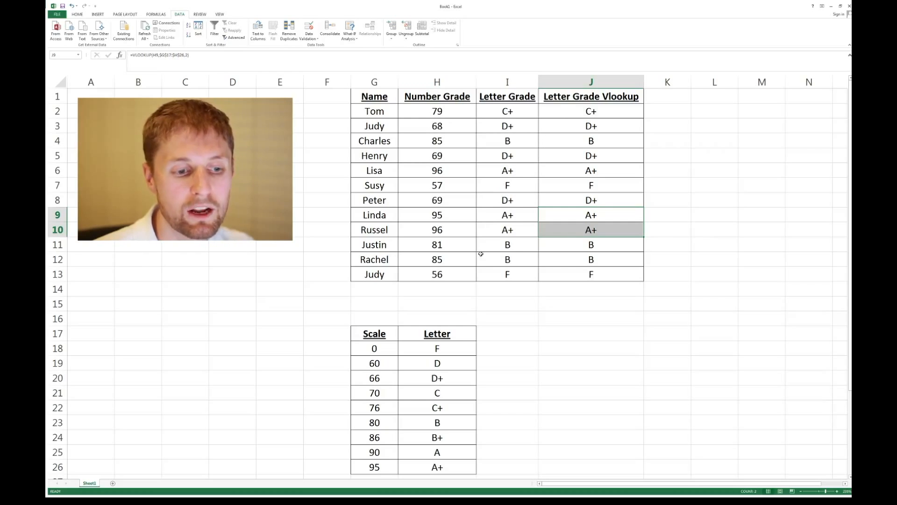
left_click(520, 302)
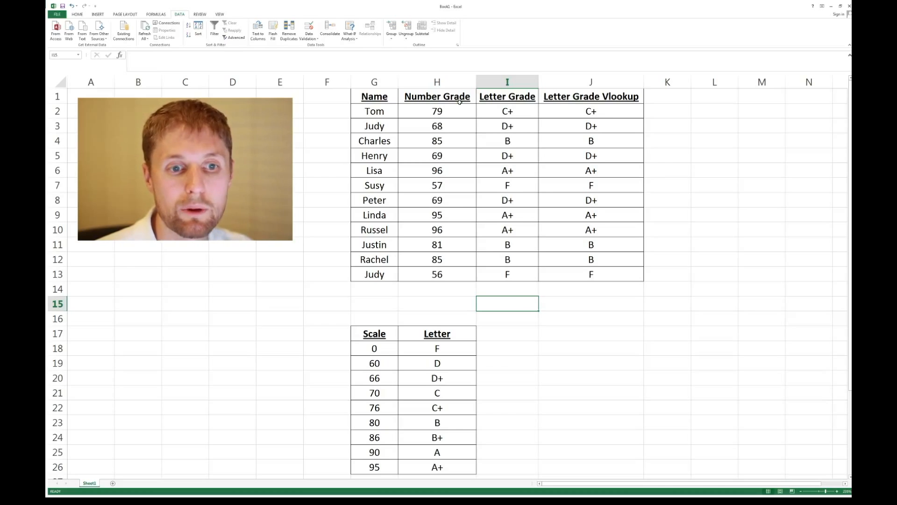
- Examine the VLOOKUP formula in J2 and the scale table it references, comparing header row G17:H17 with data rows G18:H26
left_click(595, 111)
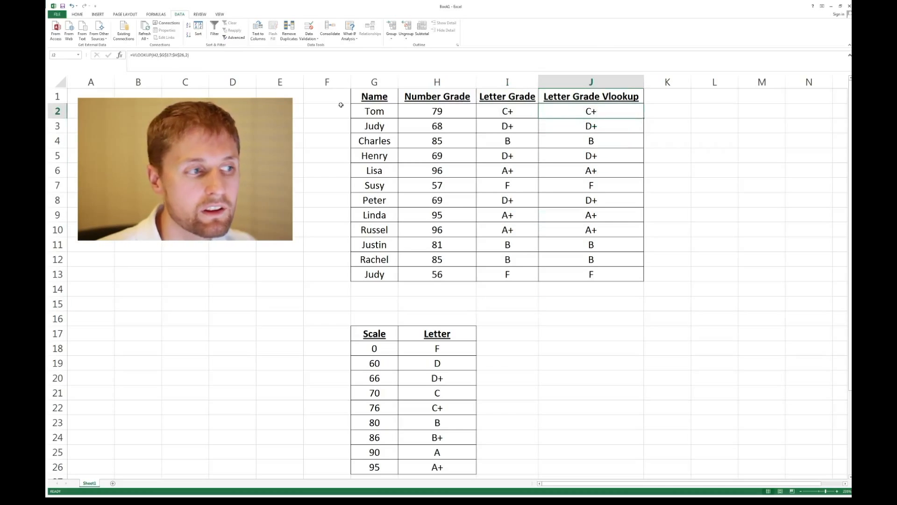
left_click(162, 55)
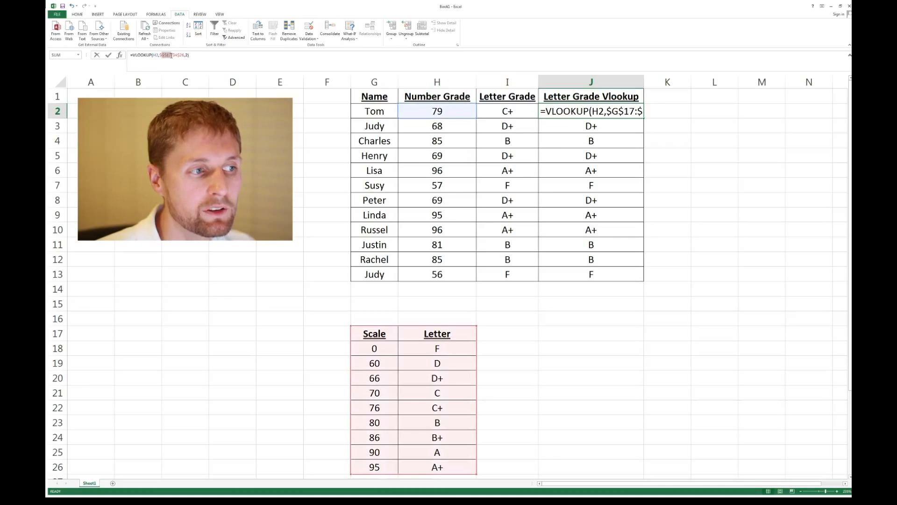
left_click(377, 332)
left_click_drag(412, 333, 424, 333)
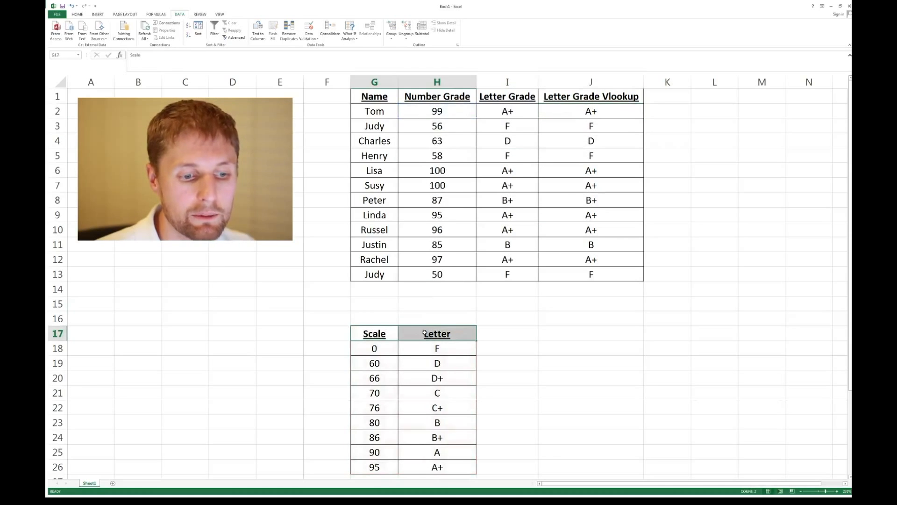
left_click_drag(372, 347, 437, 468)
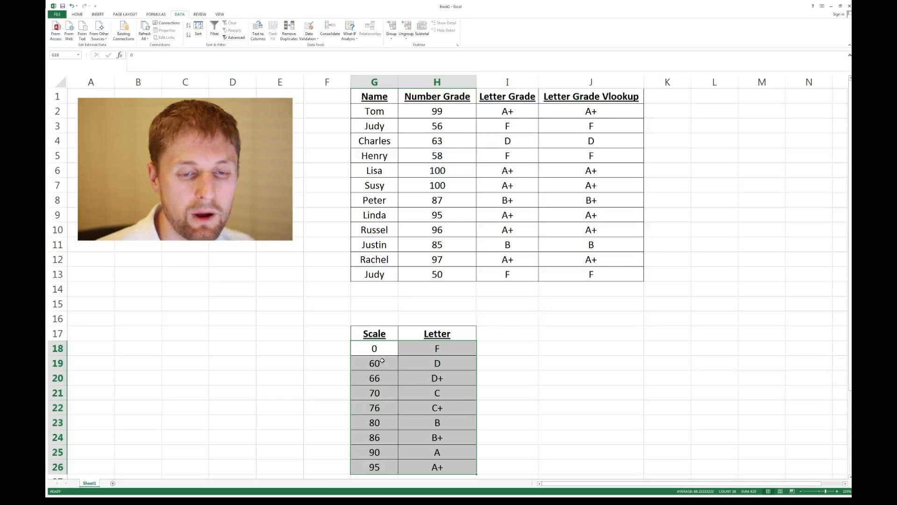
left_click(514, 305)
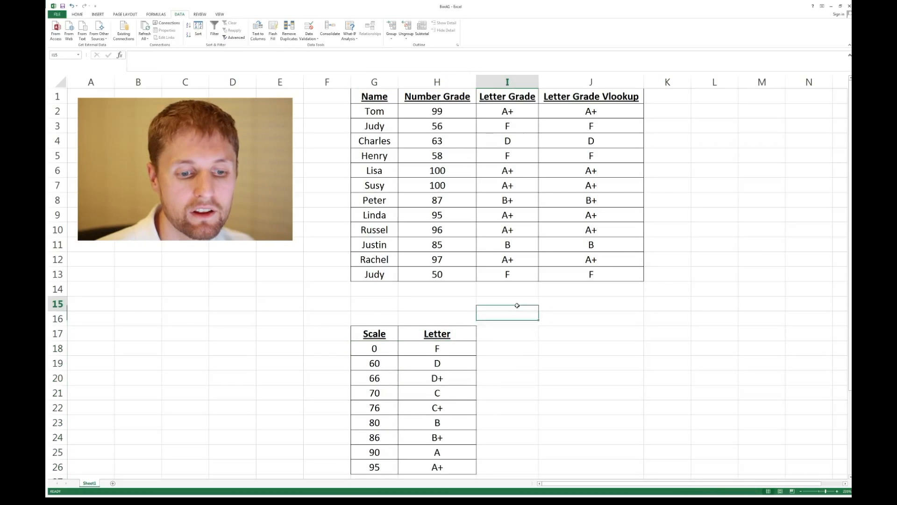